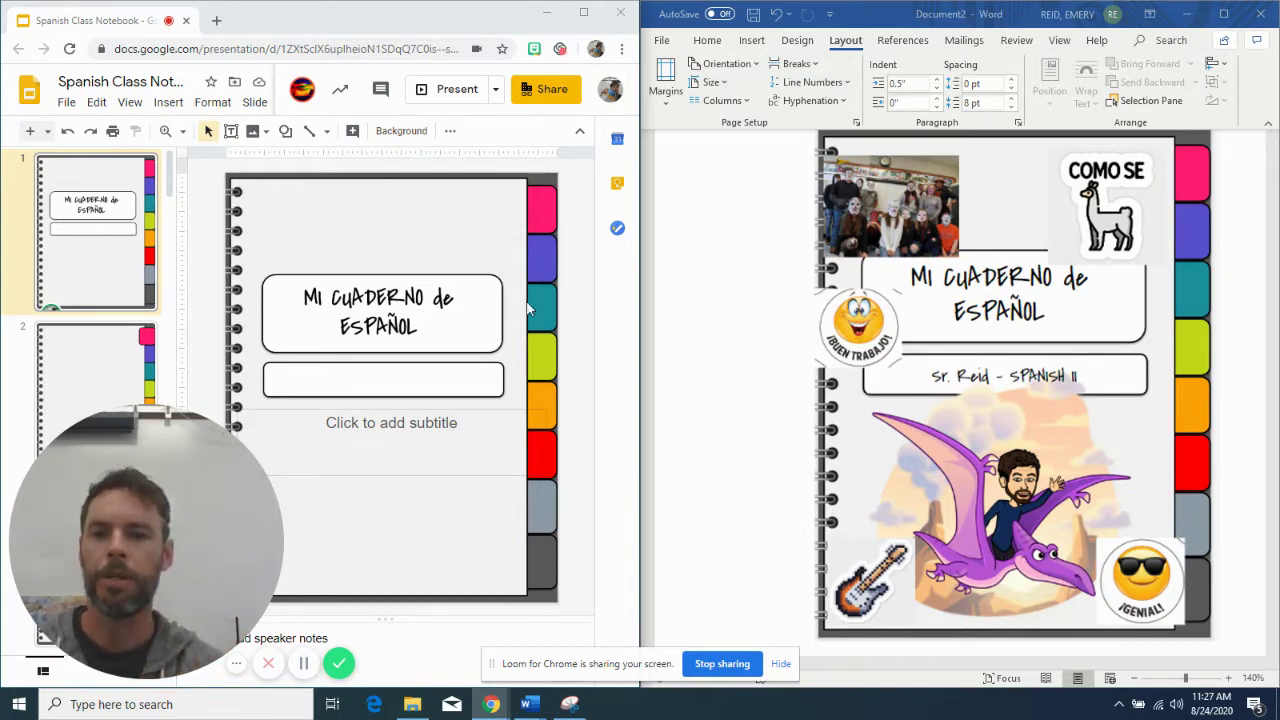
Enter the student's name in the cover slide's empty subtitle box and maximize the Chrome window
click(396, 385)
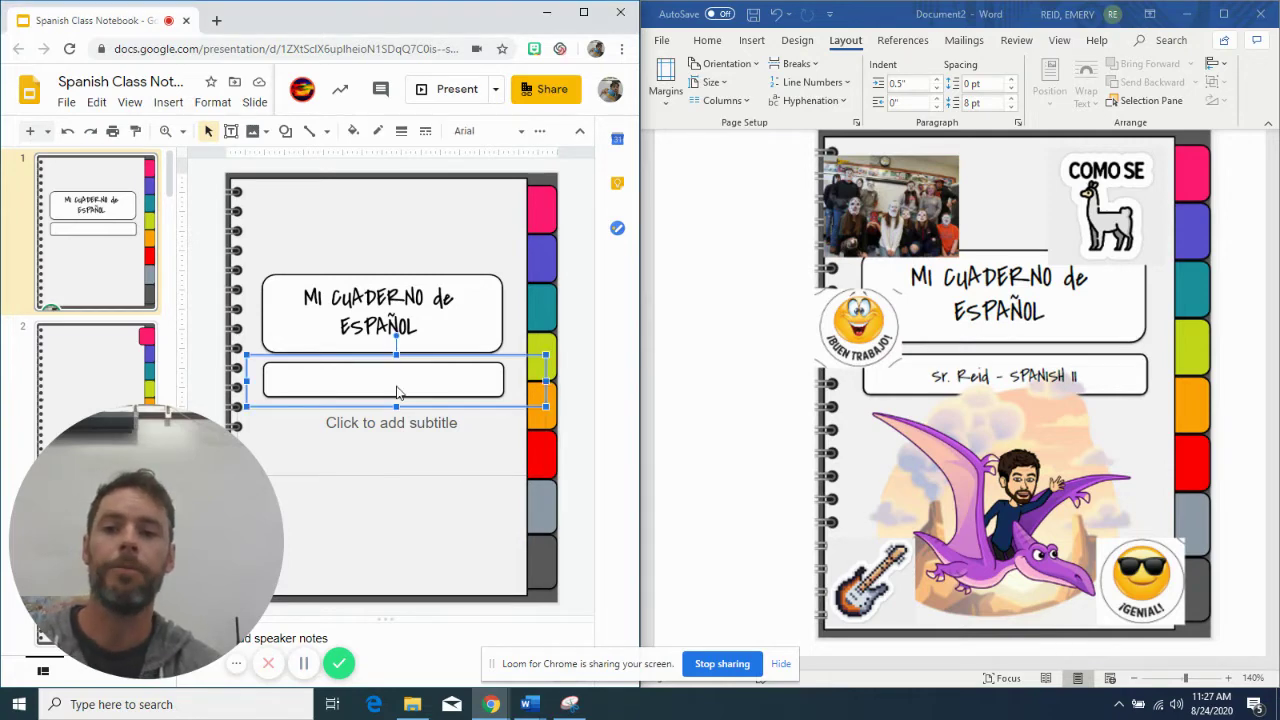
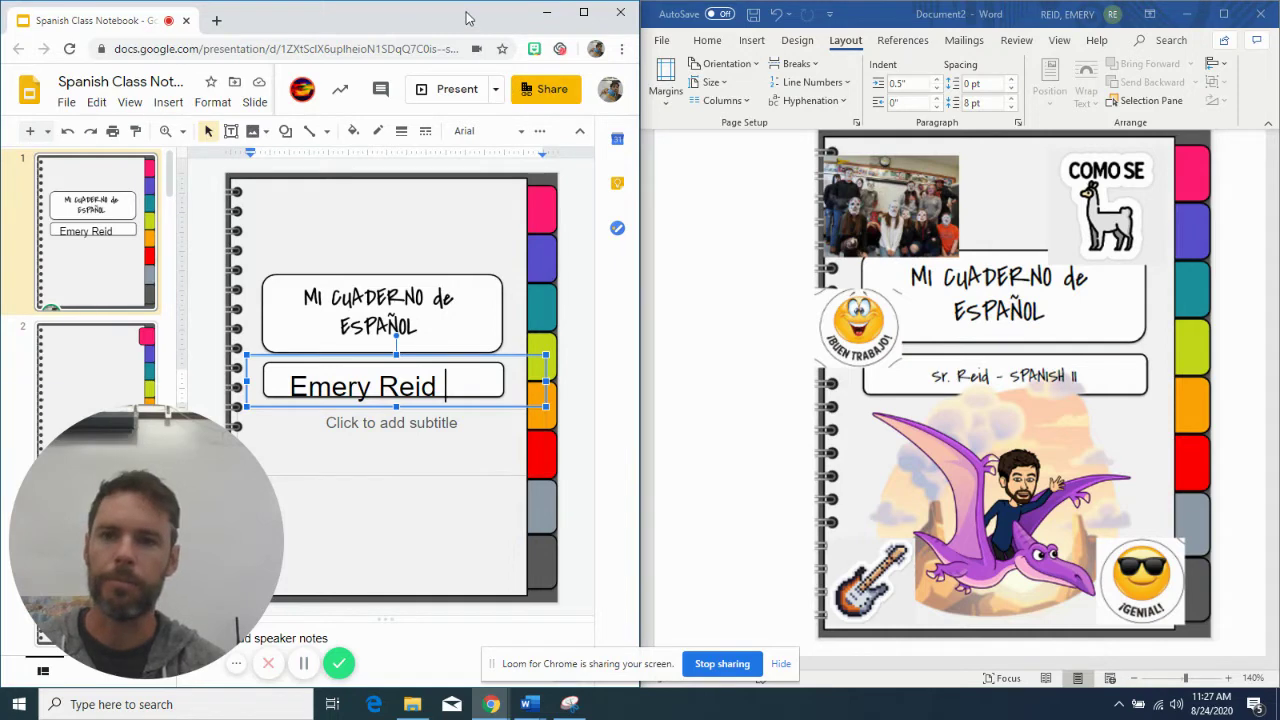
double_click(468, 18)
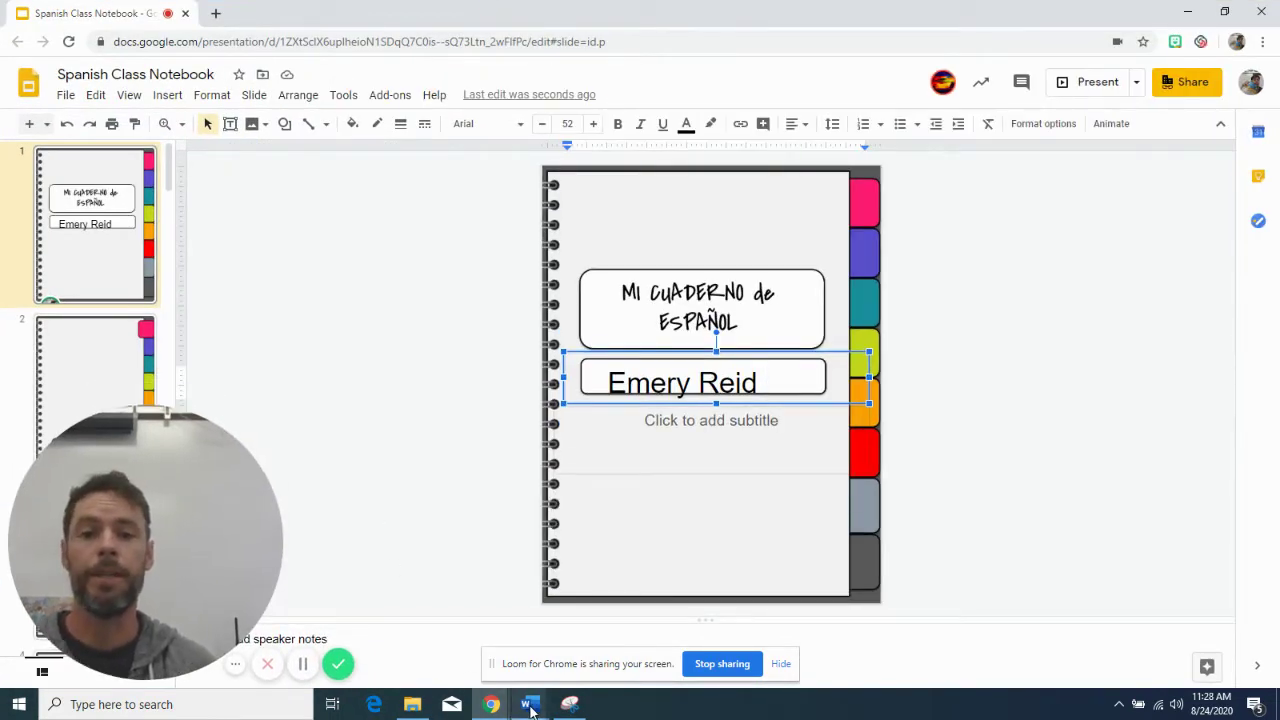
Bring Word's Document2 sample cover page back in front from the taskbar preview
mouse_move(530, 707)
click(597, 655)
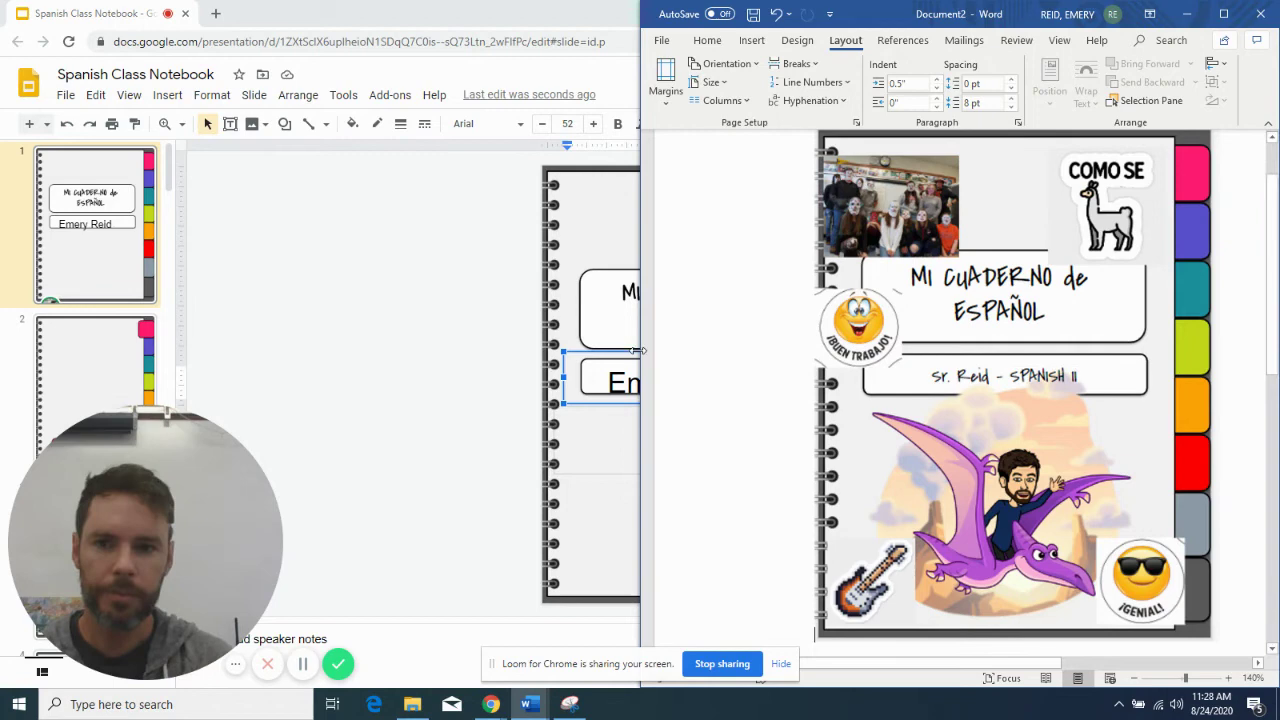
Maximize the presentation and page down four slides to reach the Todo Sobre Mí slide
key(super+Up)
click(515, 326)
key(Page_Down)
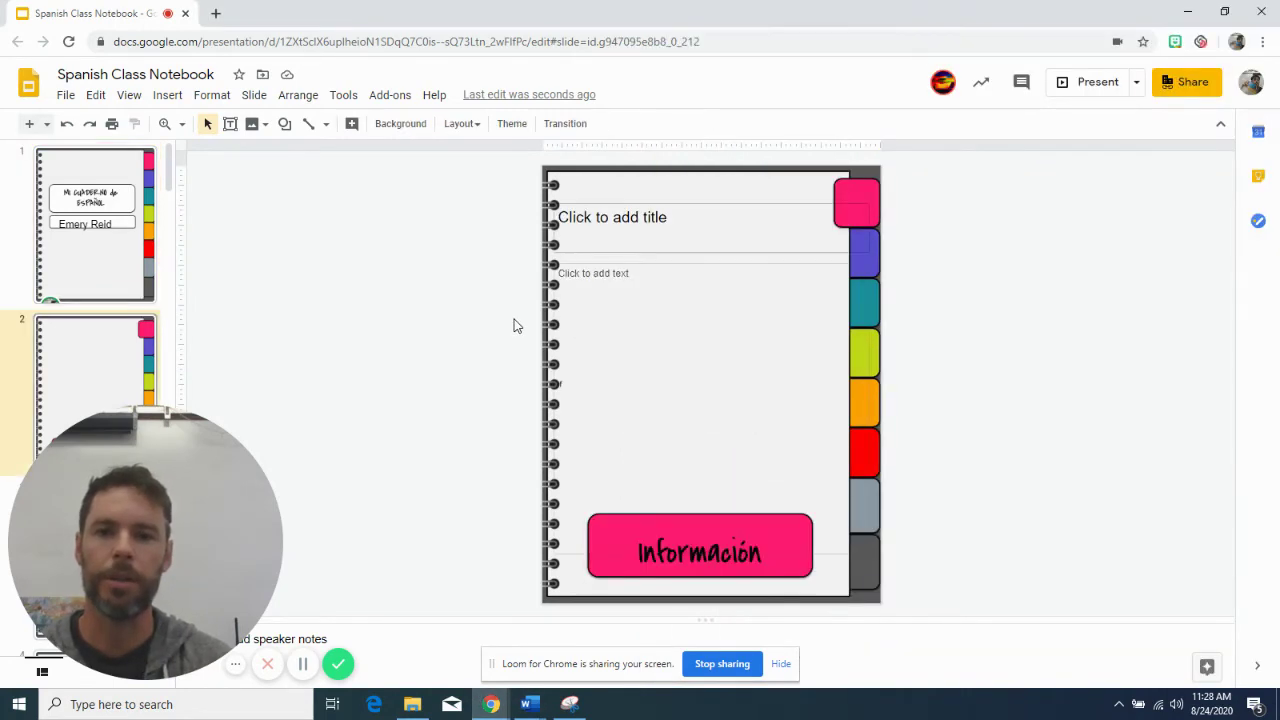
key(Page_Down)
key(Page_Down)
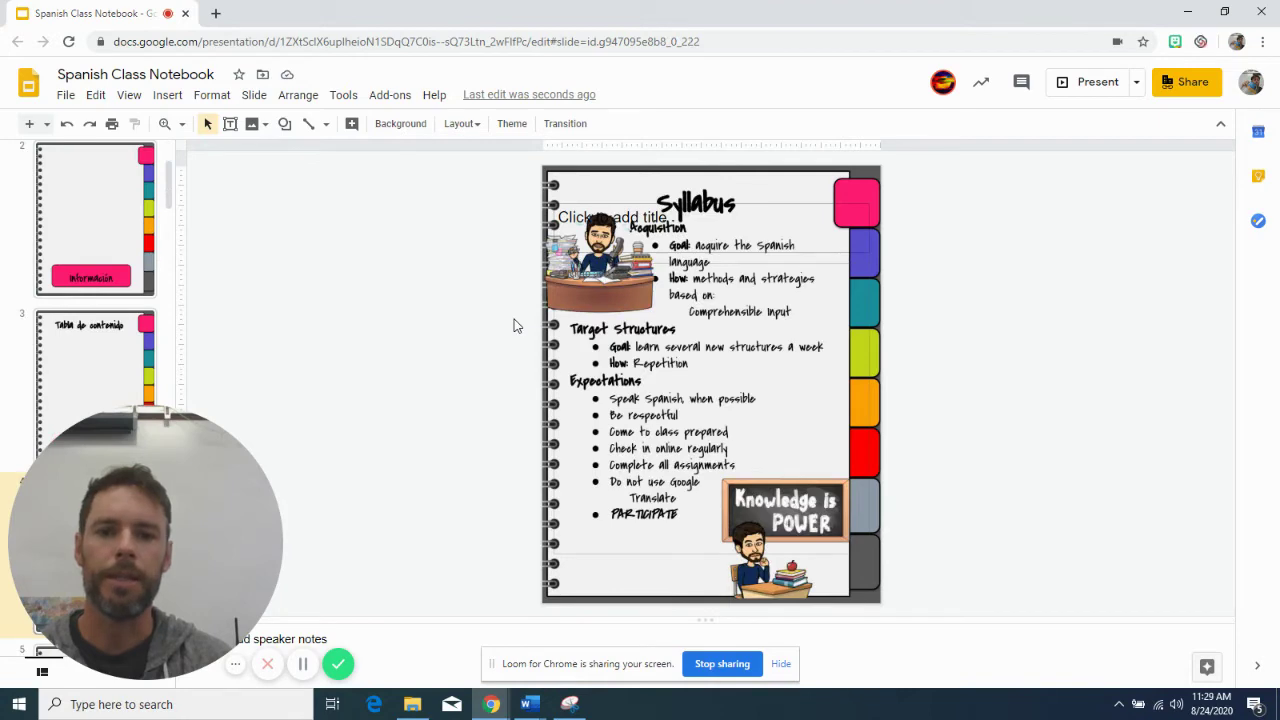
key(Page_Down)
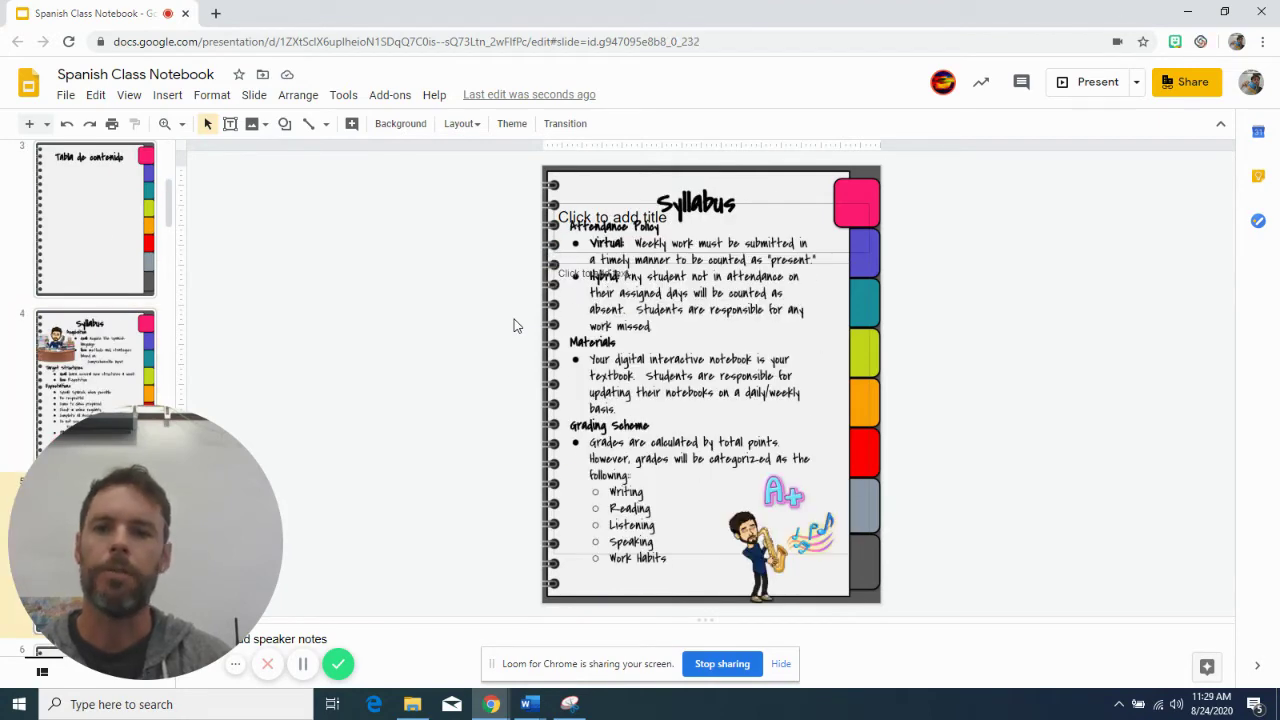
key(Page_Down)
key(Page_Down)
key(Page_Down)
key(Page_Down)
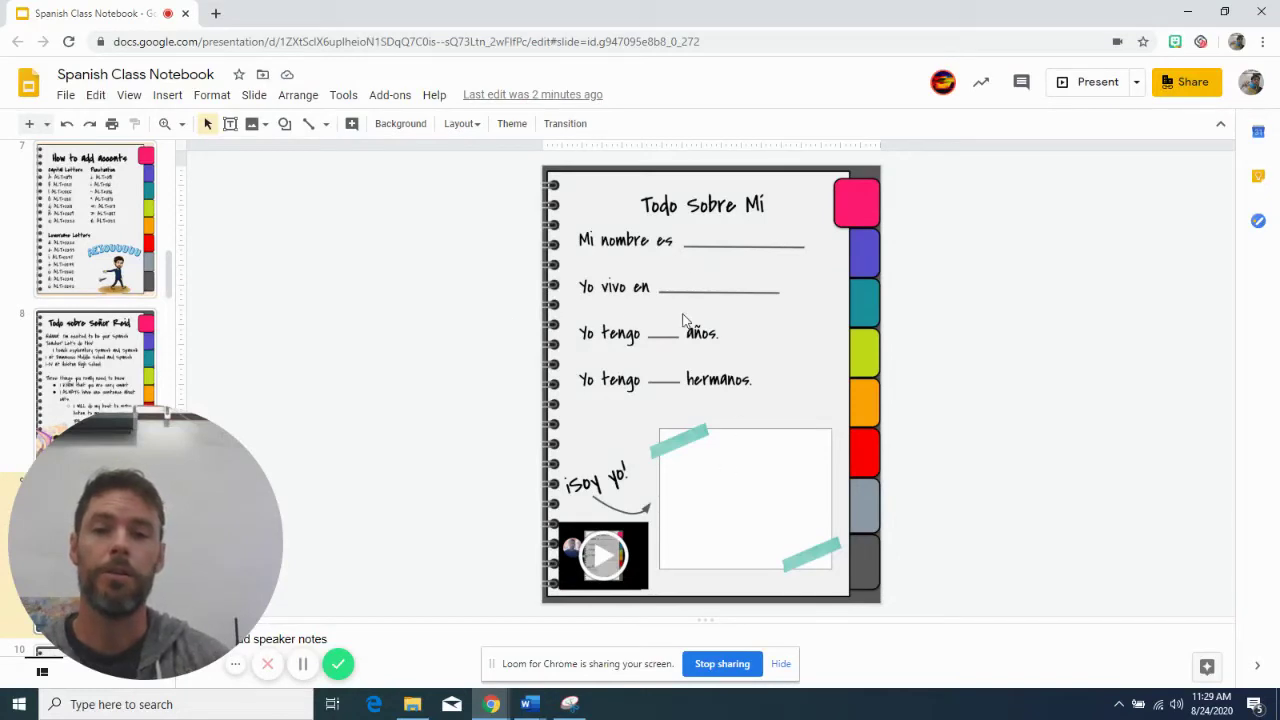
Write the student's name on the Mi nombre es line and enlarge it to 21 pt
click(705, 234)
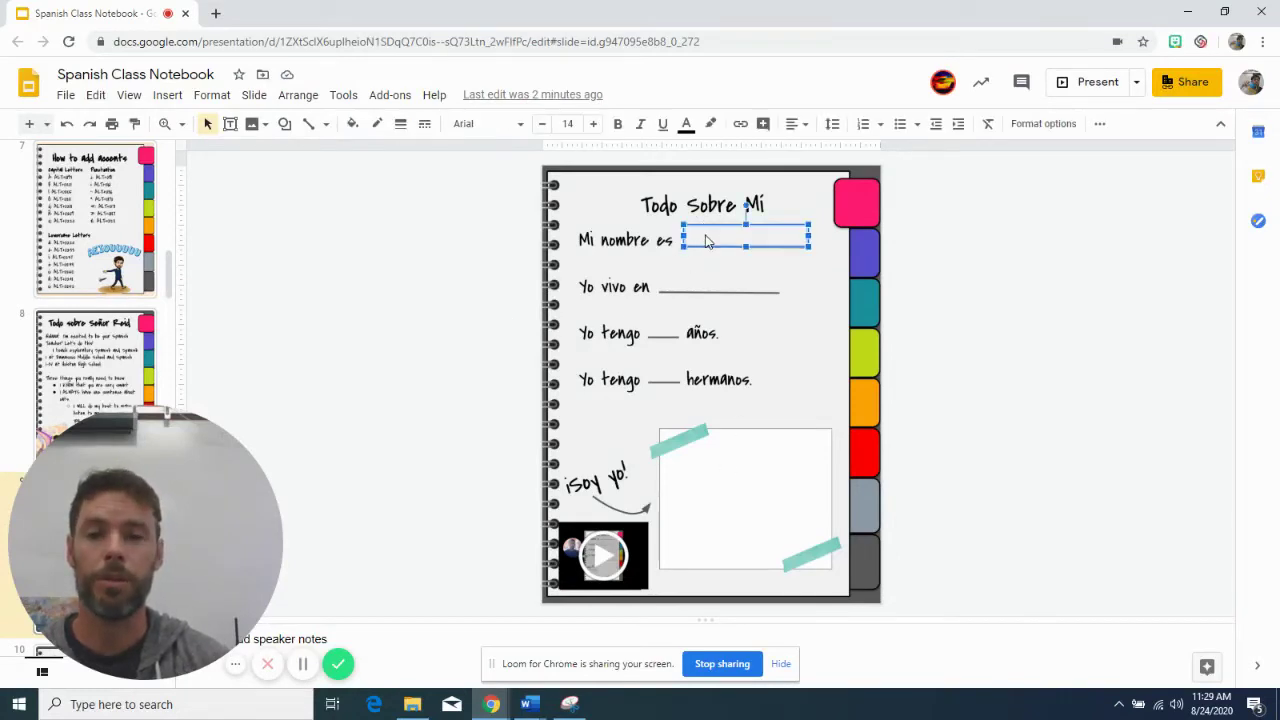
click(705, 240)
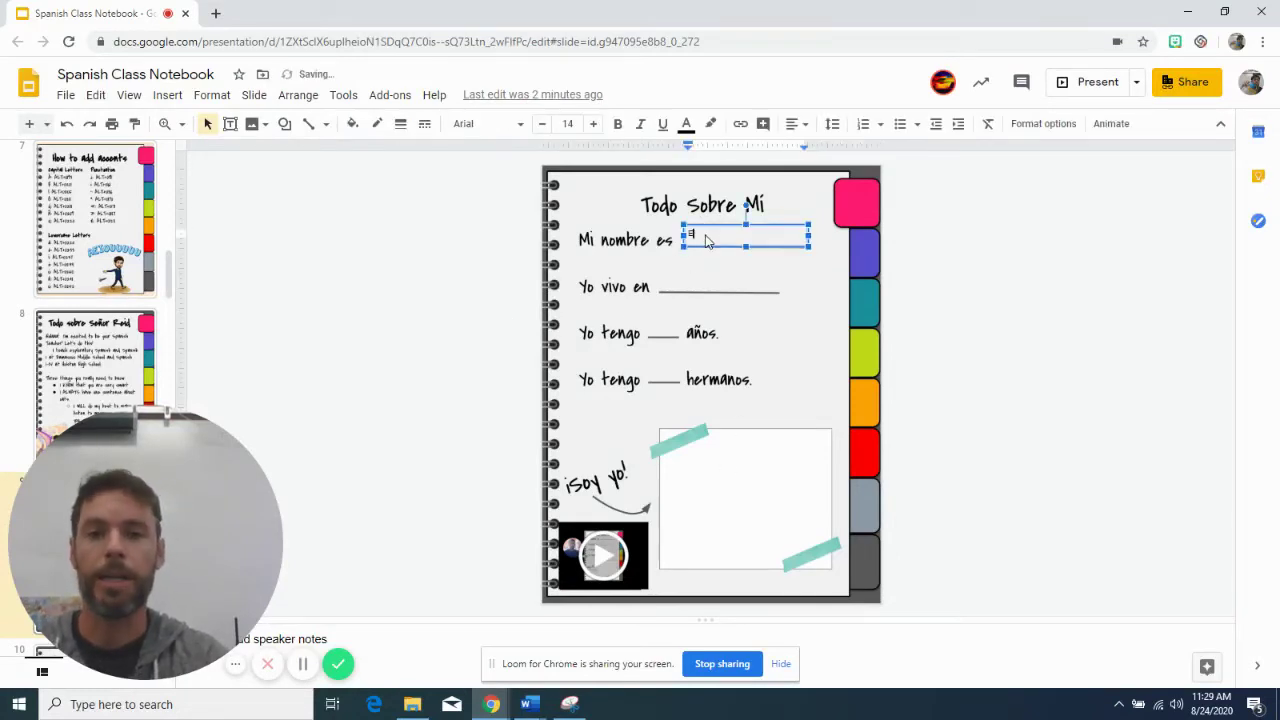
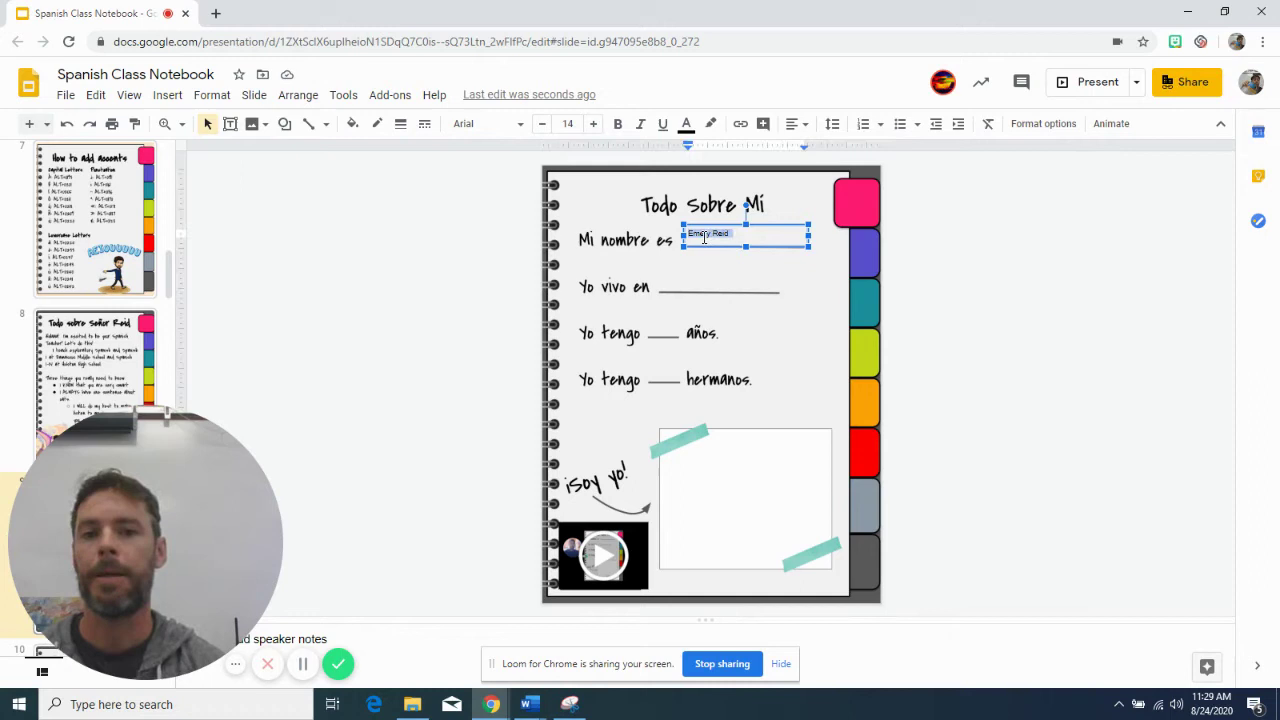
drag(735, 240, 689, 236)
click(593, 125)
click(593, 125)
click(593, 125)
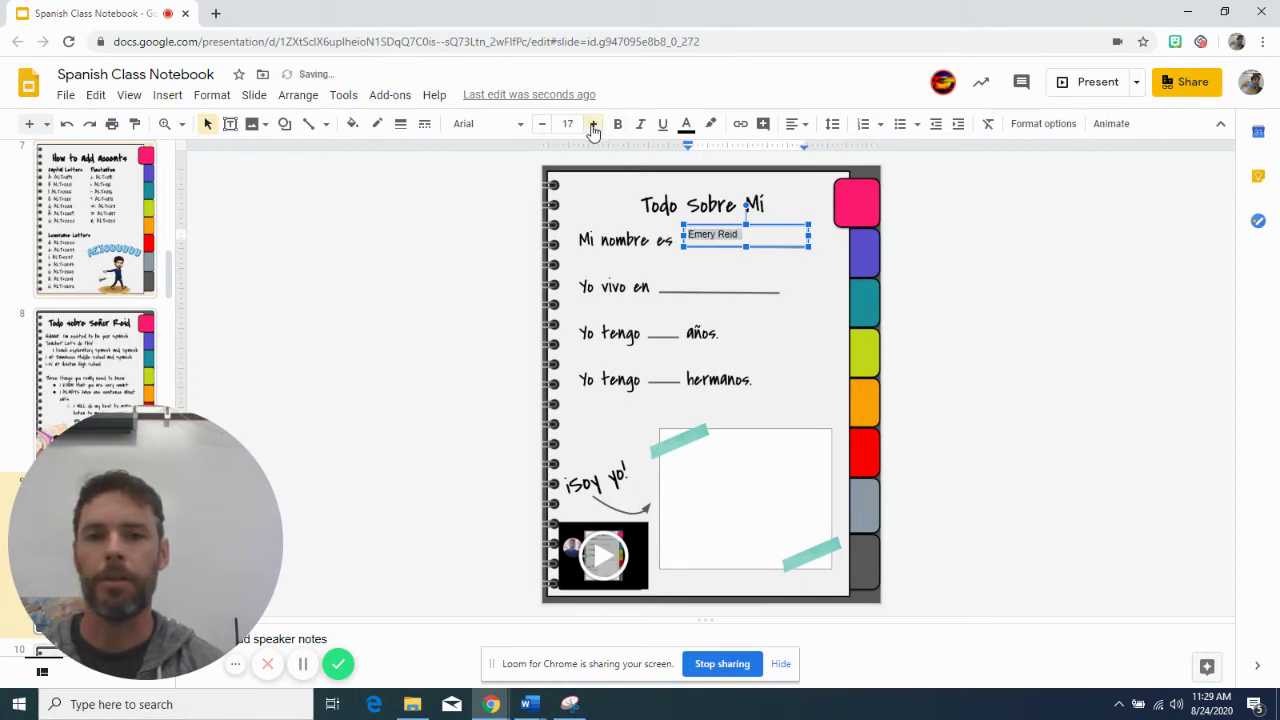
click(593, 125)
click(593, 125)
click(593, 125)
click(593, 125)
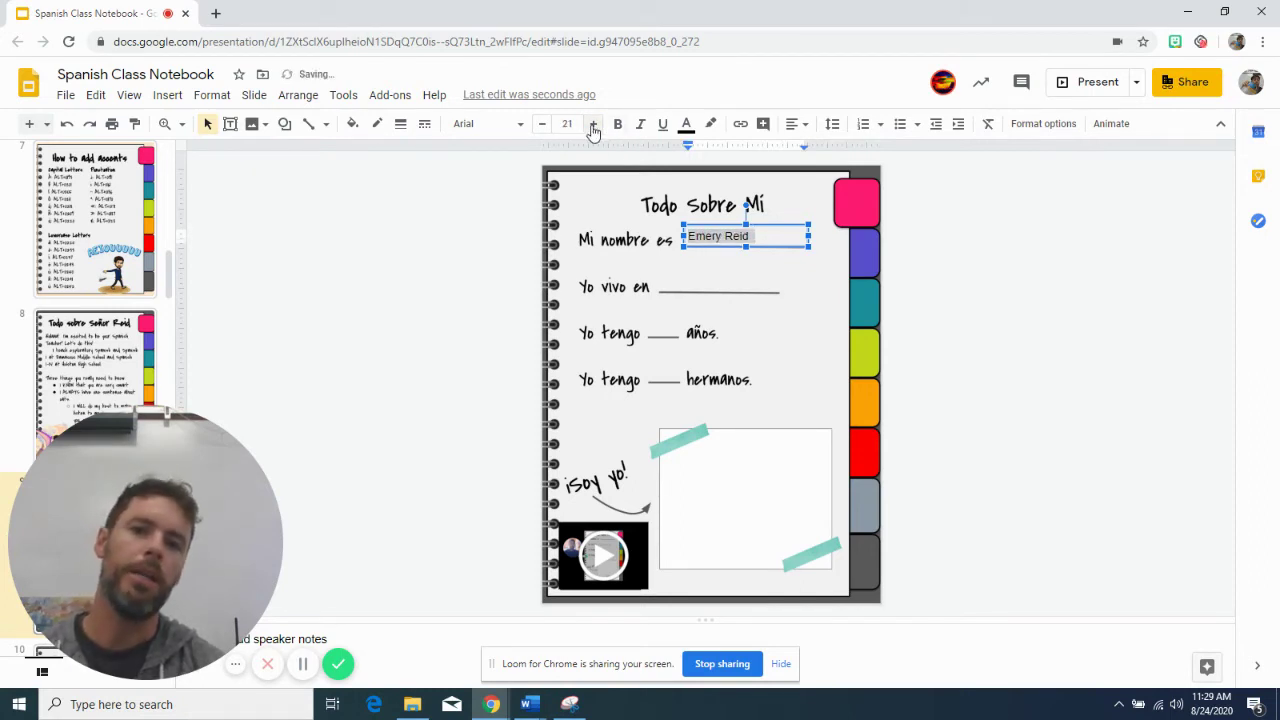
click(621, 208)
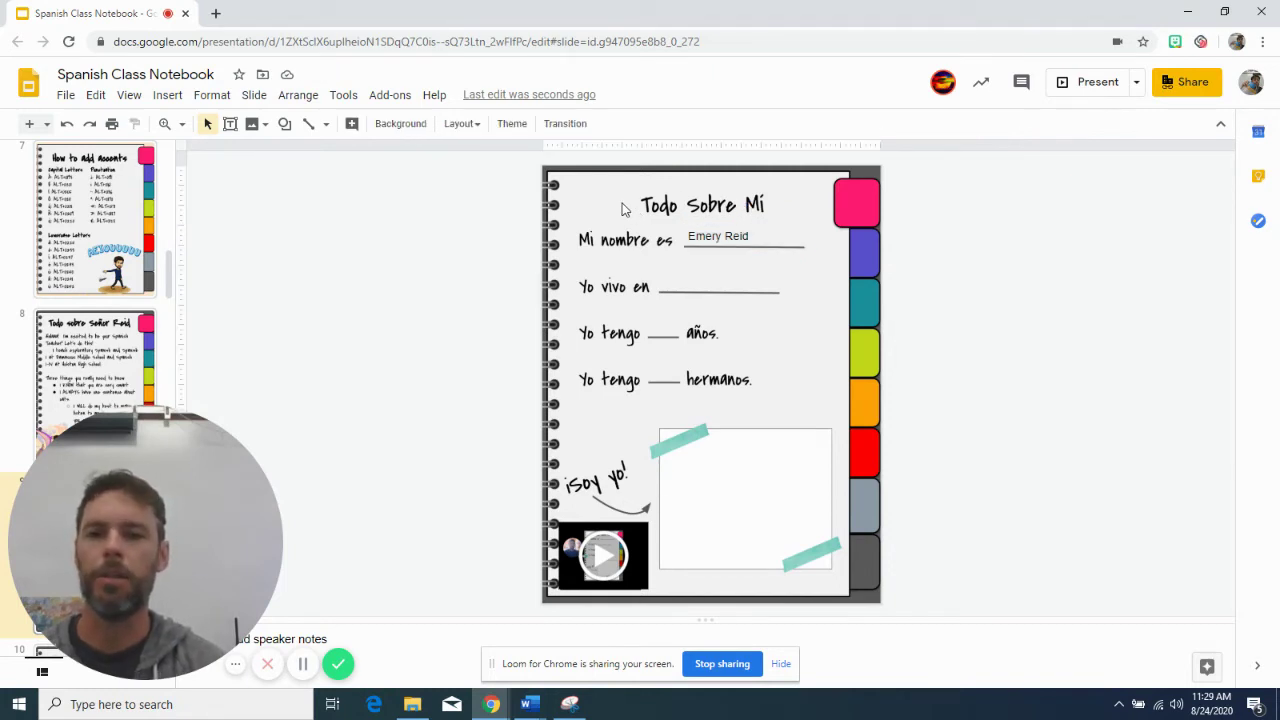
Browse forward to the Vocabulario slides and select the Español answer box
key(Down)
key(Down)
key(Down)
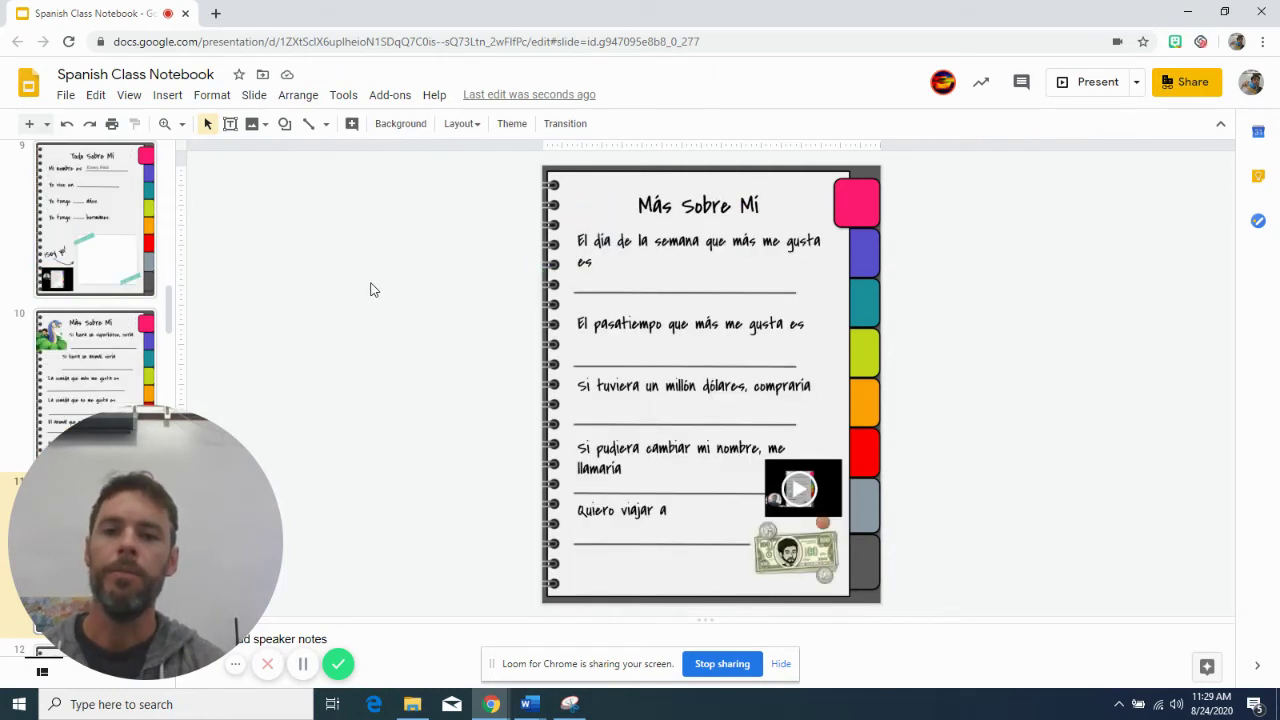
key(Down)
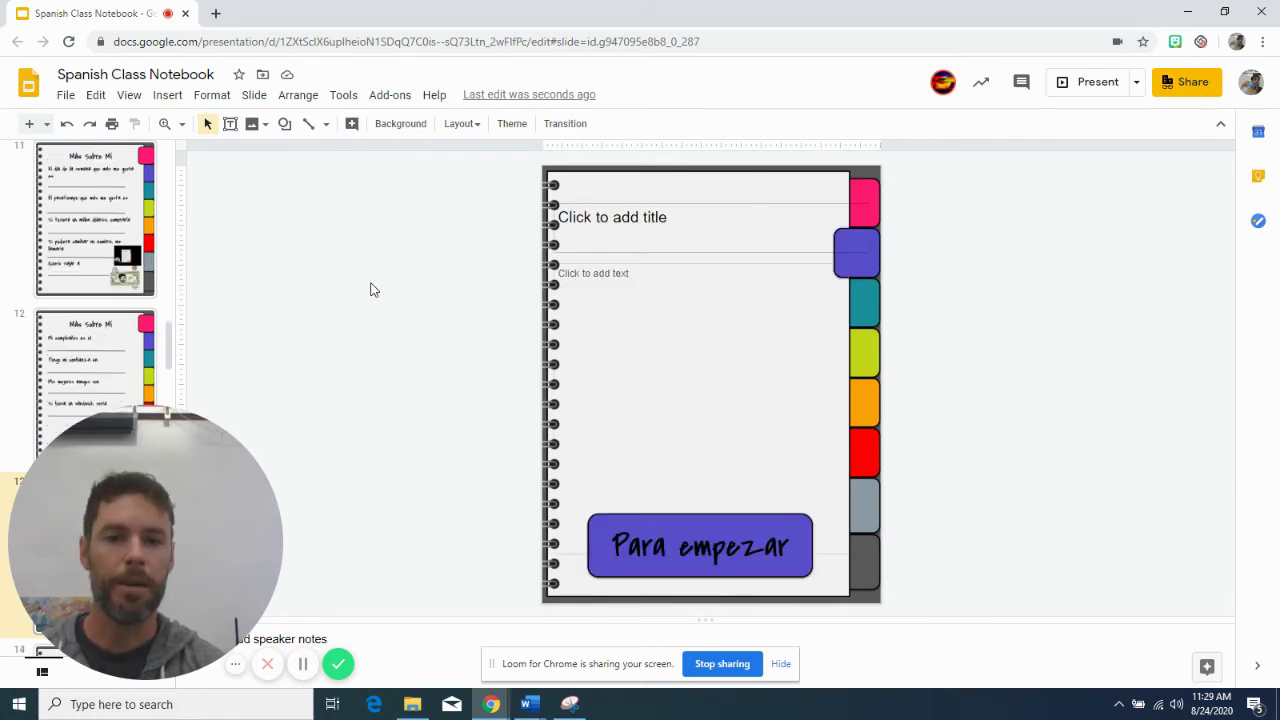
key(Down)
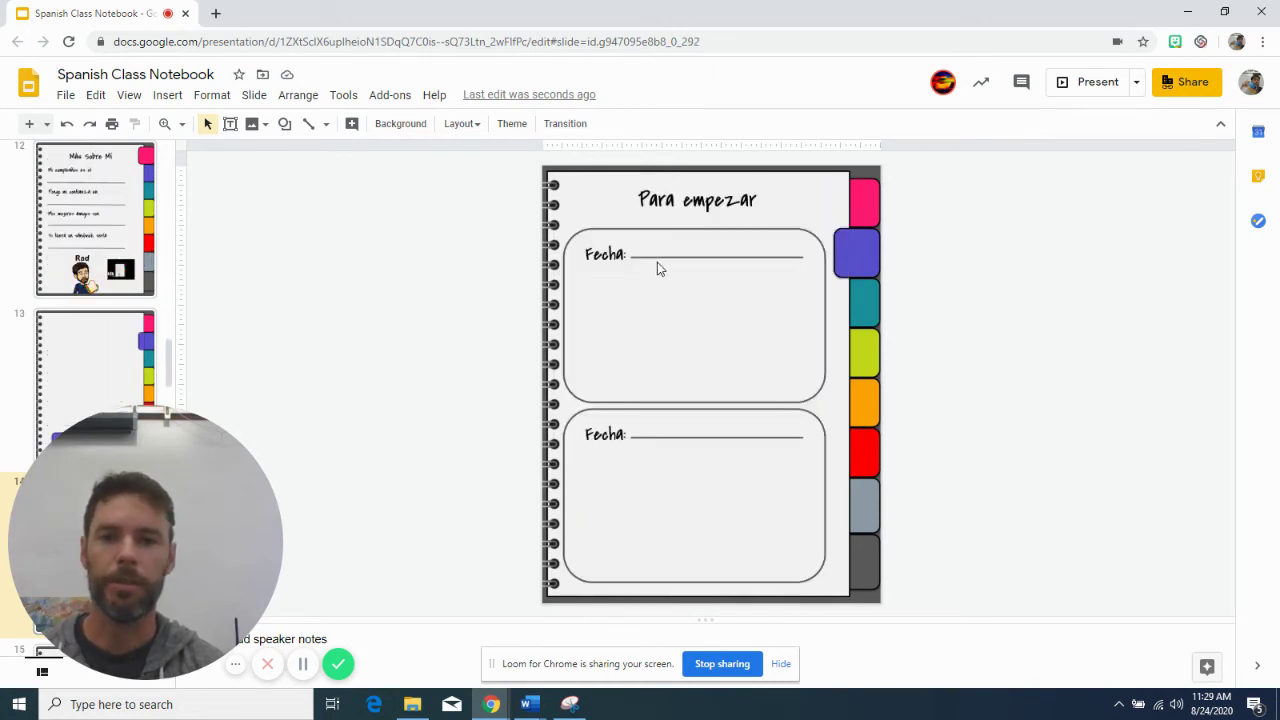
key(Down)
key(Down)
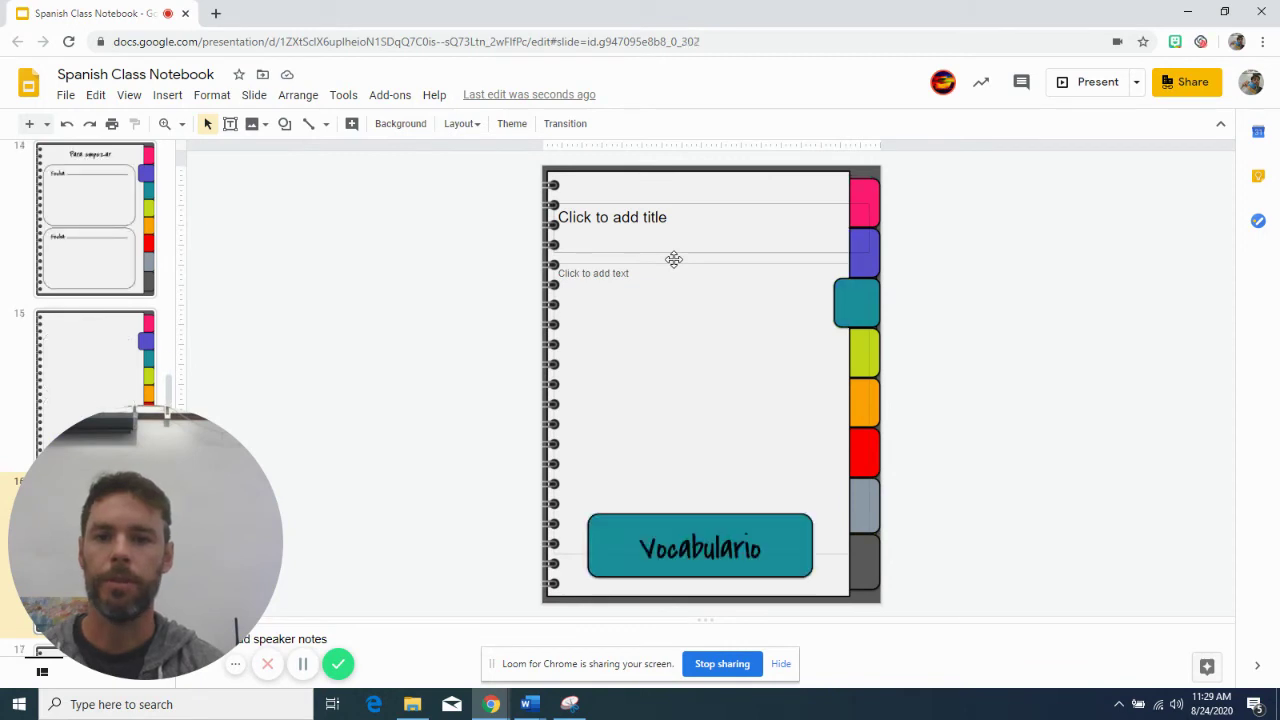
key(Down)
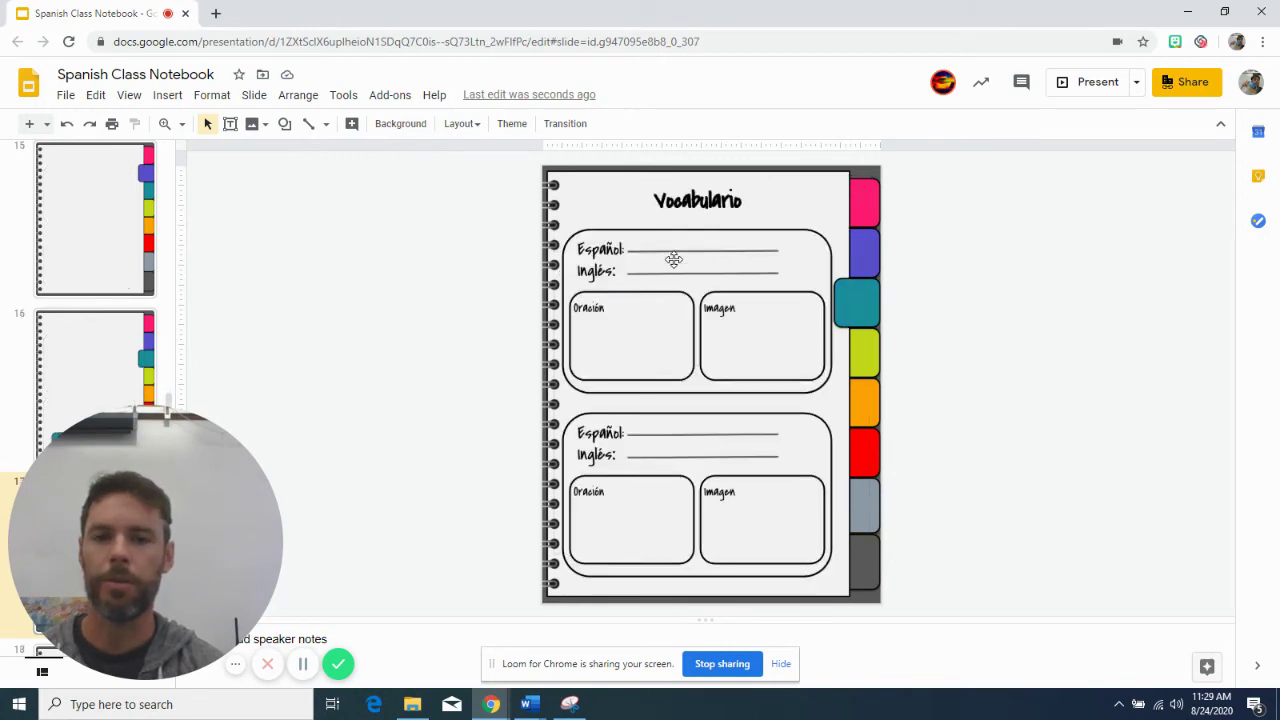
click(675, 245)
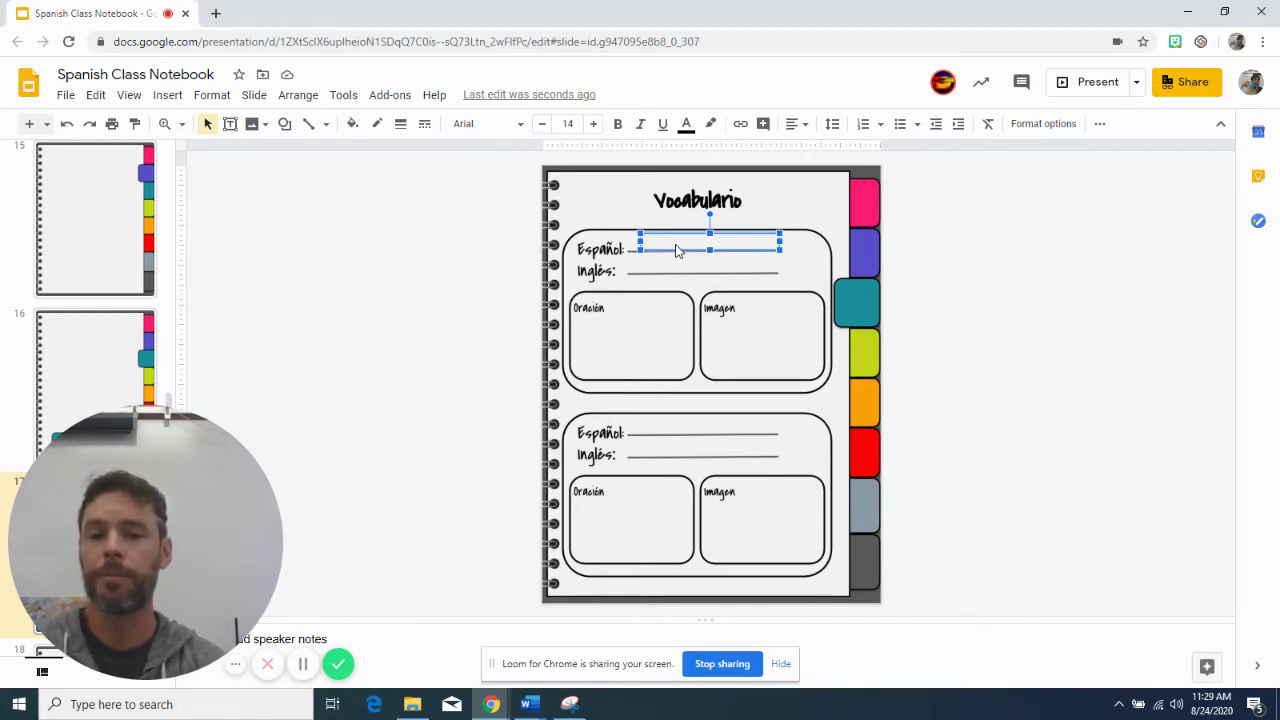
Page back through the slides to the Tabla de contenido slide near the start
key(Page_Up)
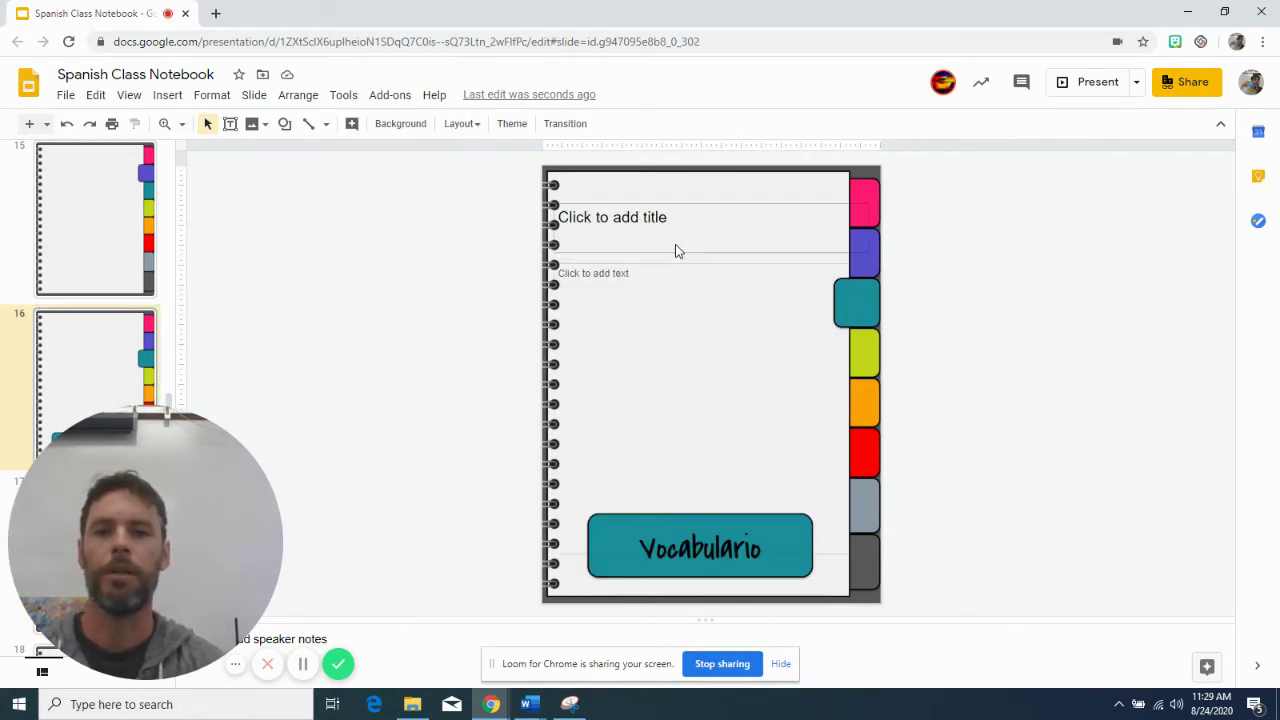
key(Page_Up)
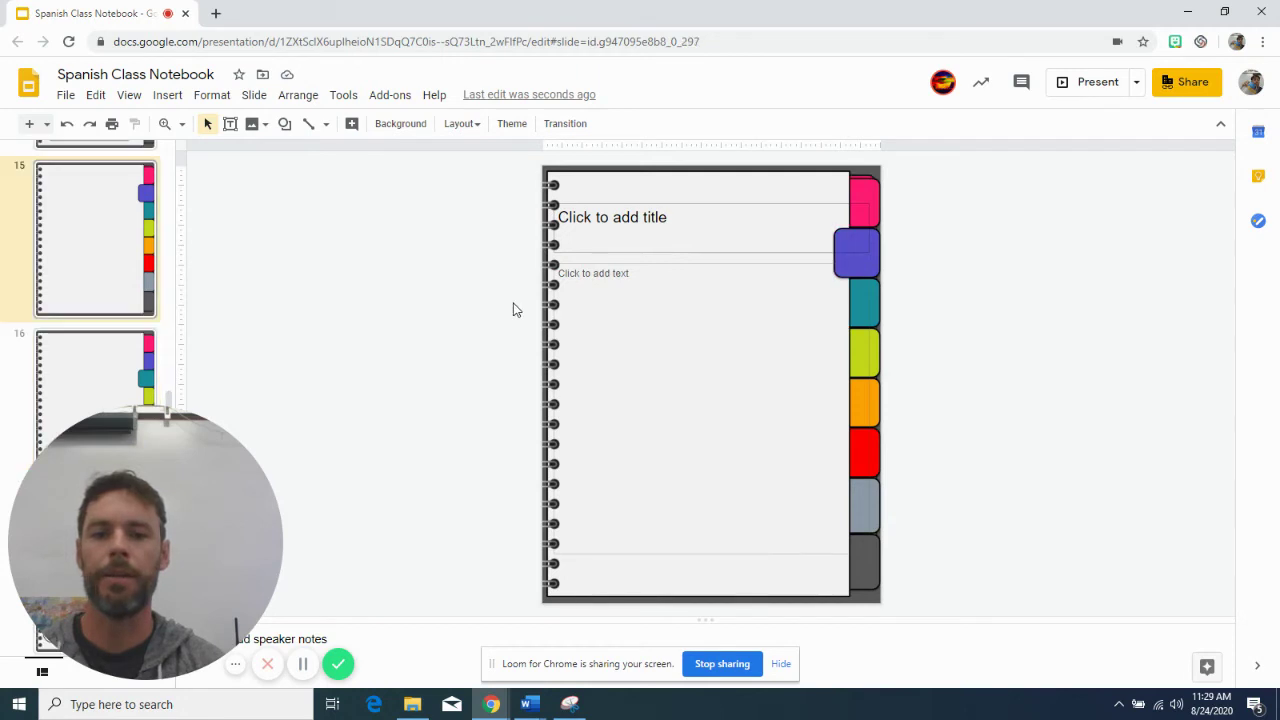
key(Page_Up)
key(Page_Up)
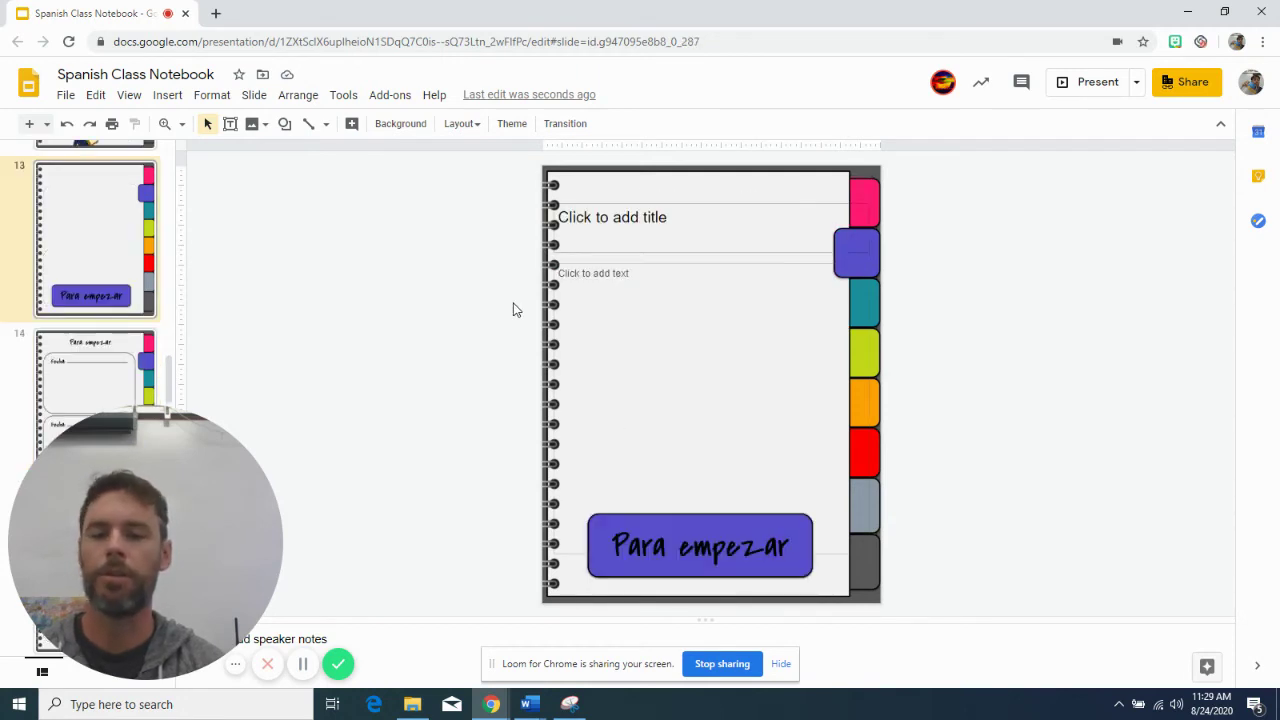
key(Page_Up)
key(Page_Up)
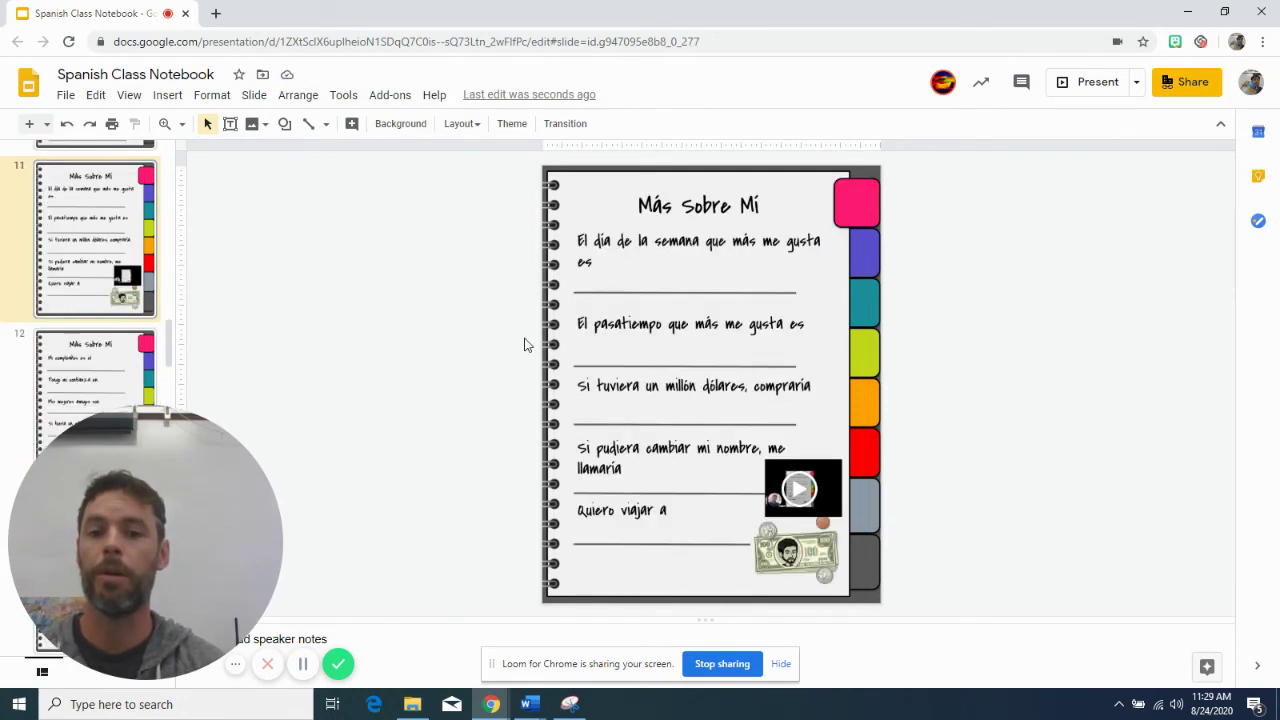
key(Page_Up)
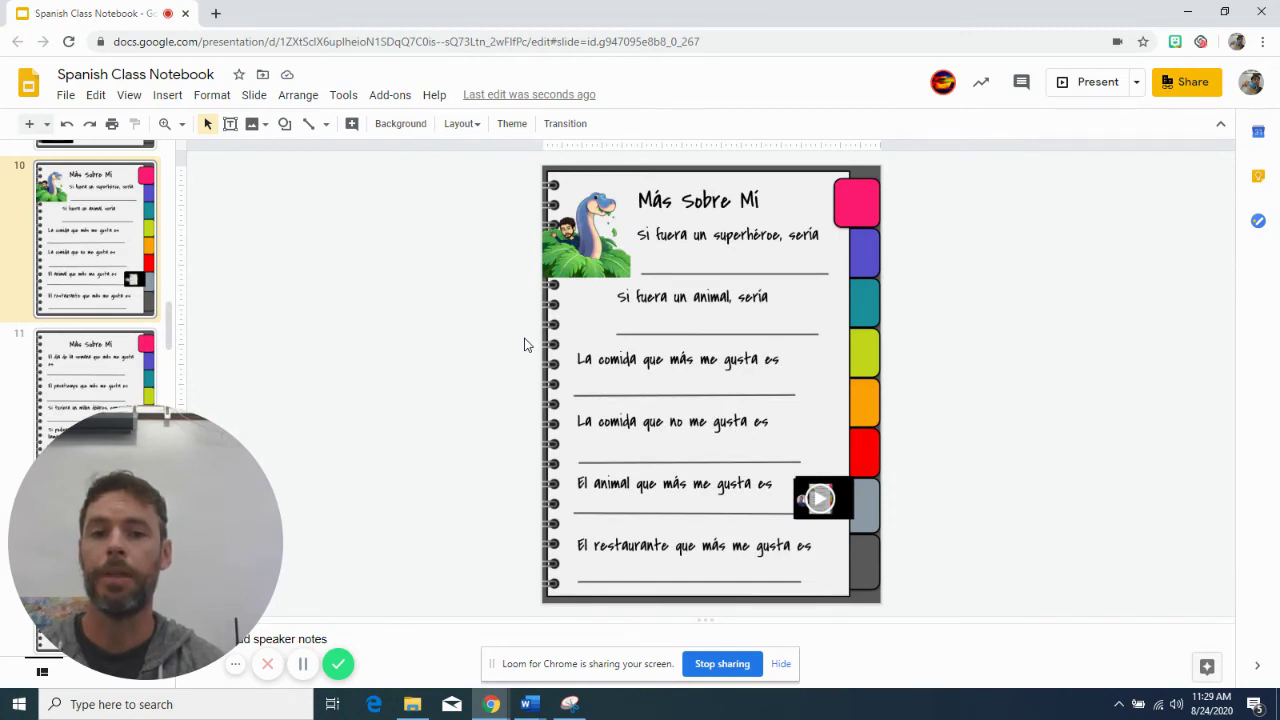
key(Page_Up)
key(Page_Up)
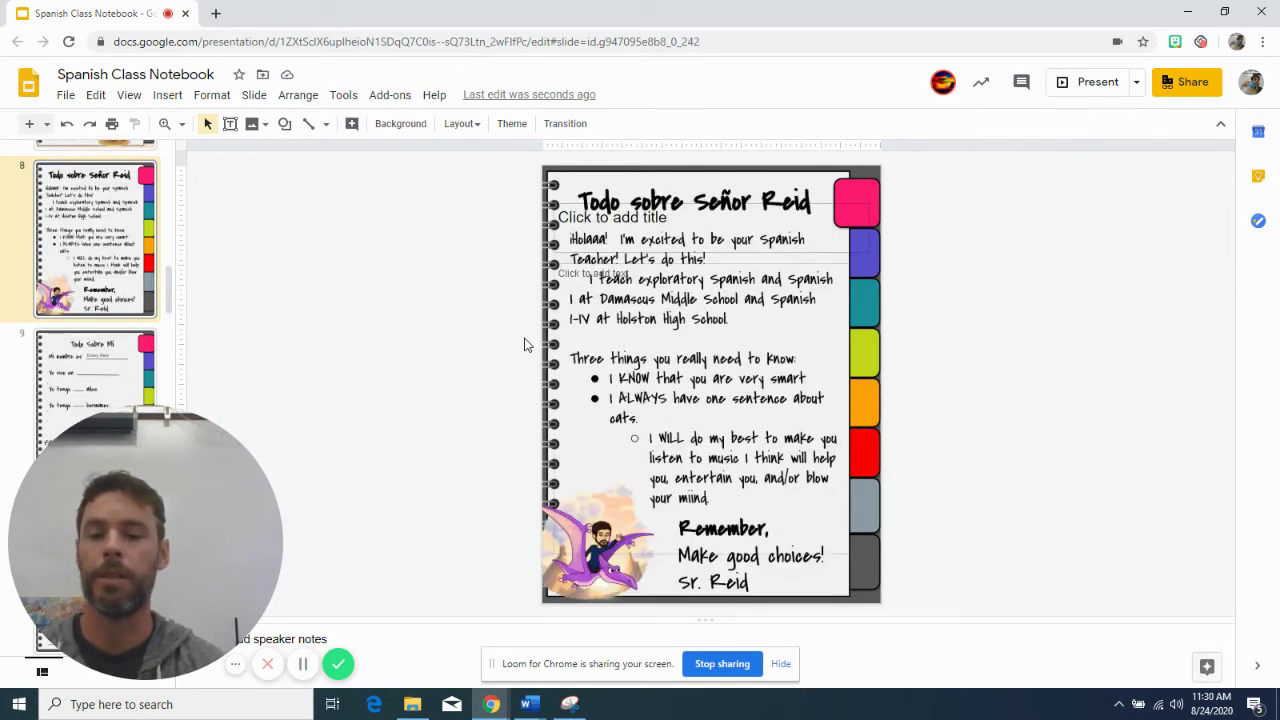
key(Page_Up)
key(Page_Up)
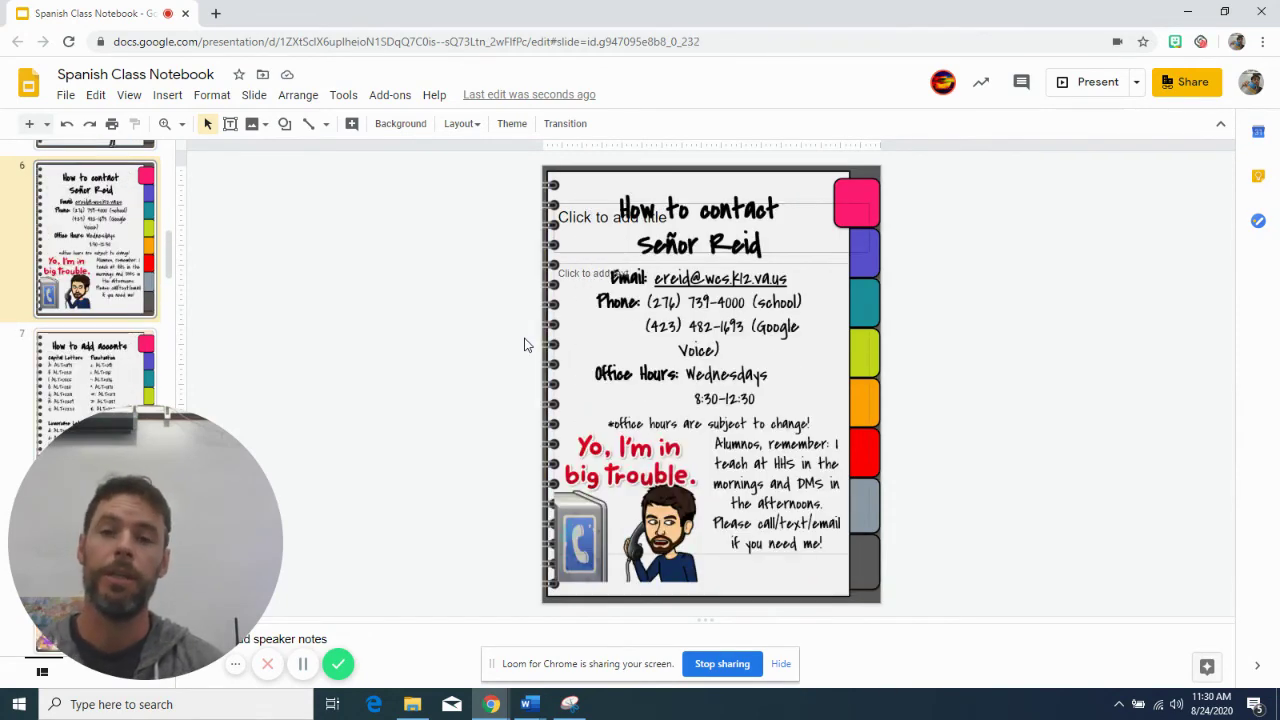
key(Page_Up)
key(Page_Up)
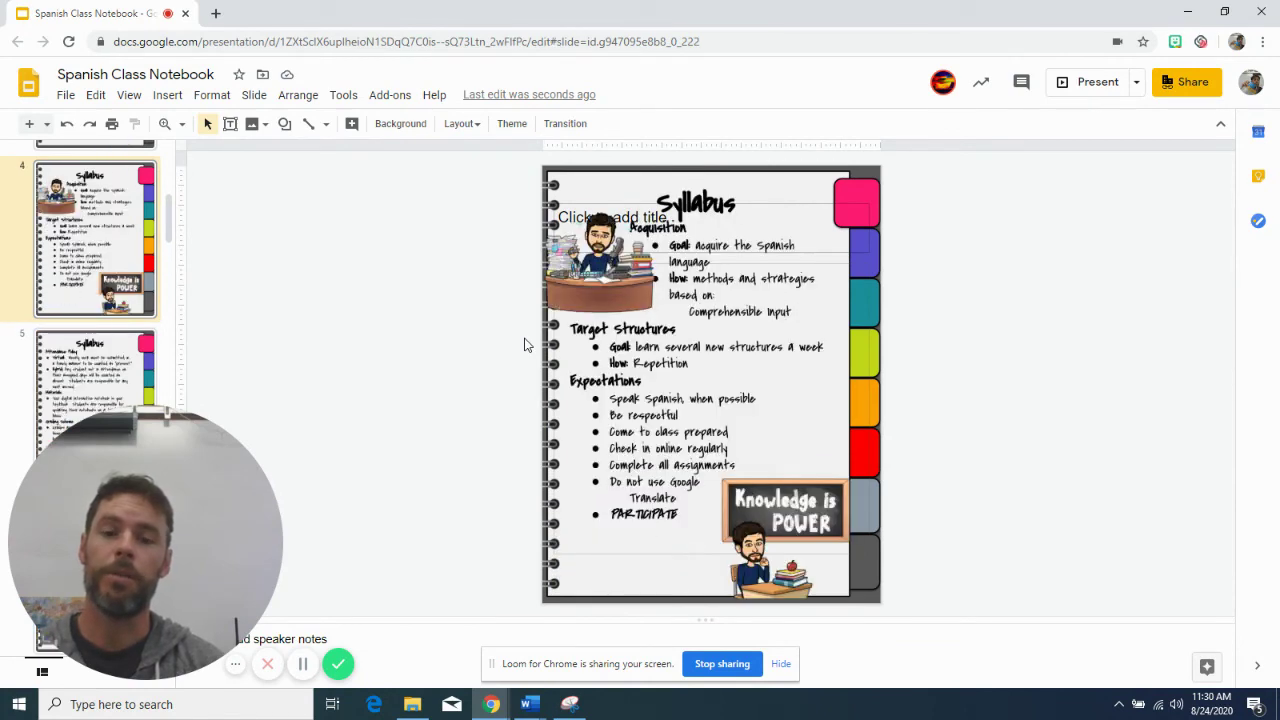
key(Page_Up)
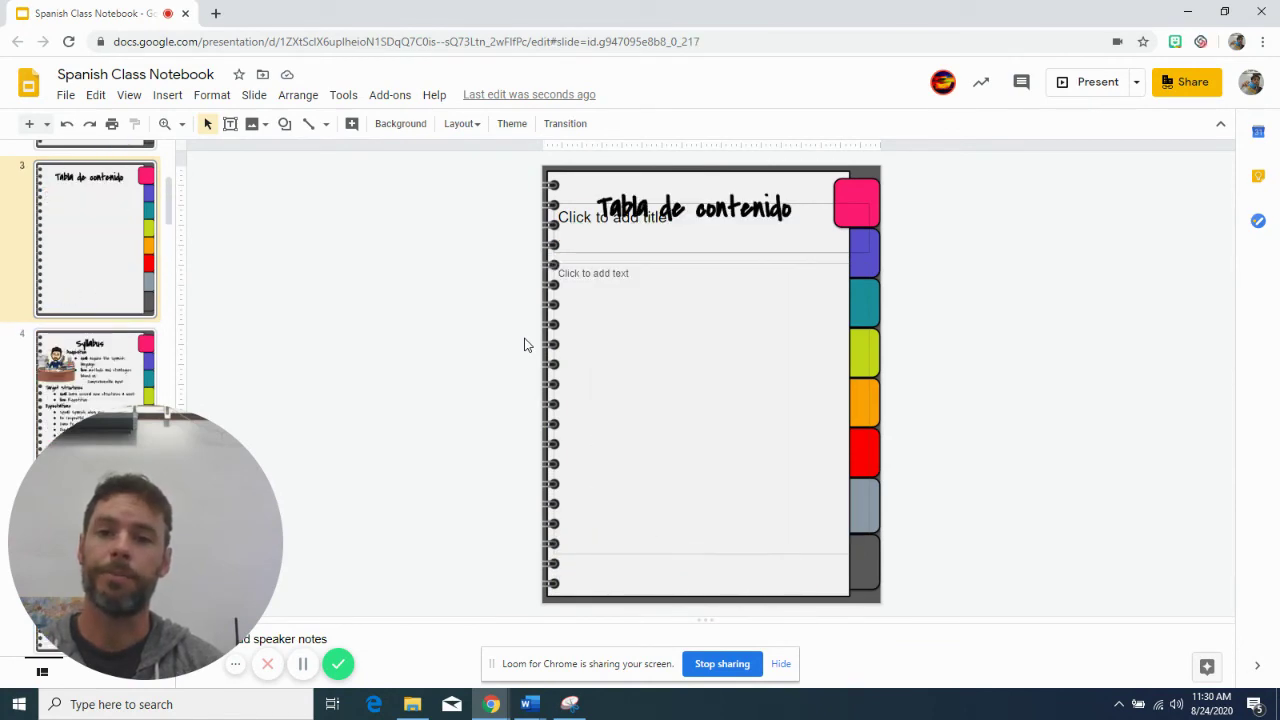
key(Page_Up)
key(Page_Up)
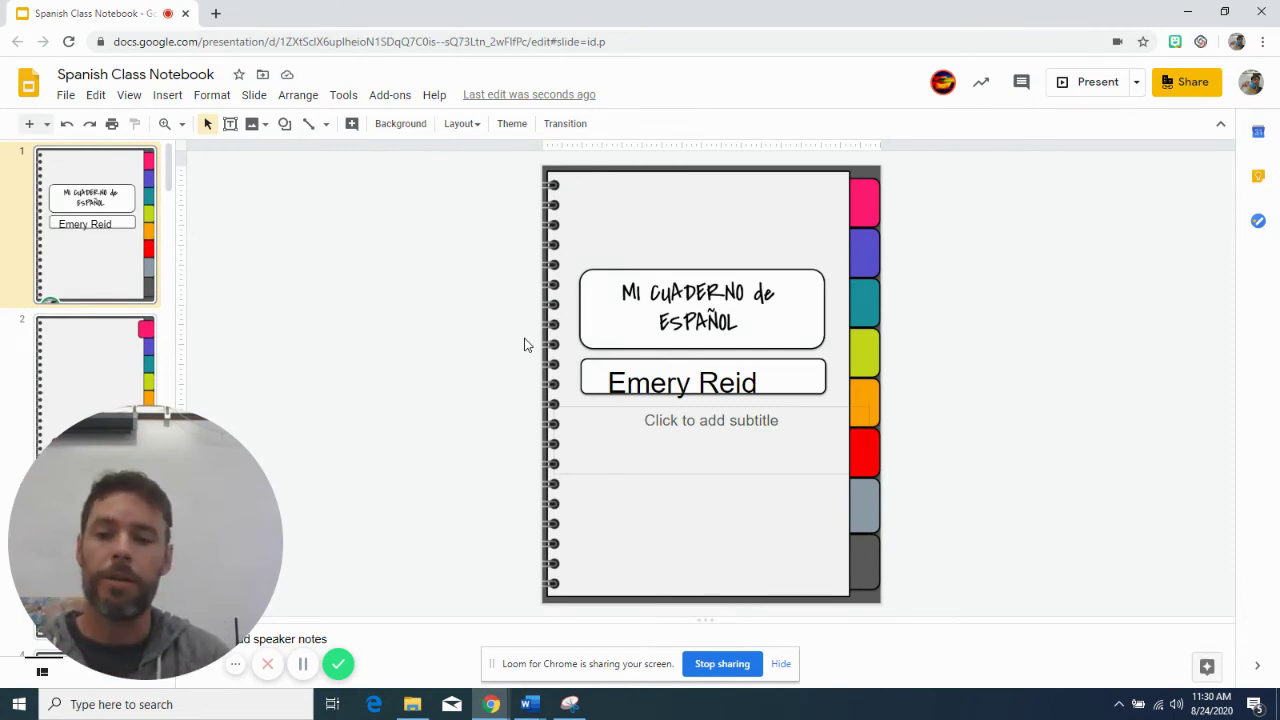
Bring the Word Document2 example notebook cover forward from the taskbar
click(531, 705)
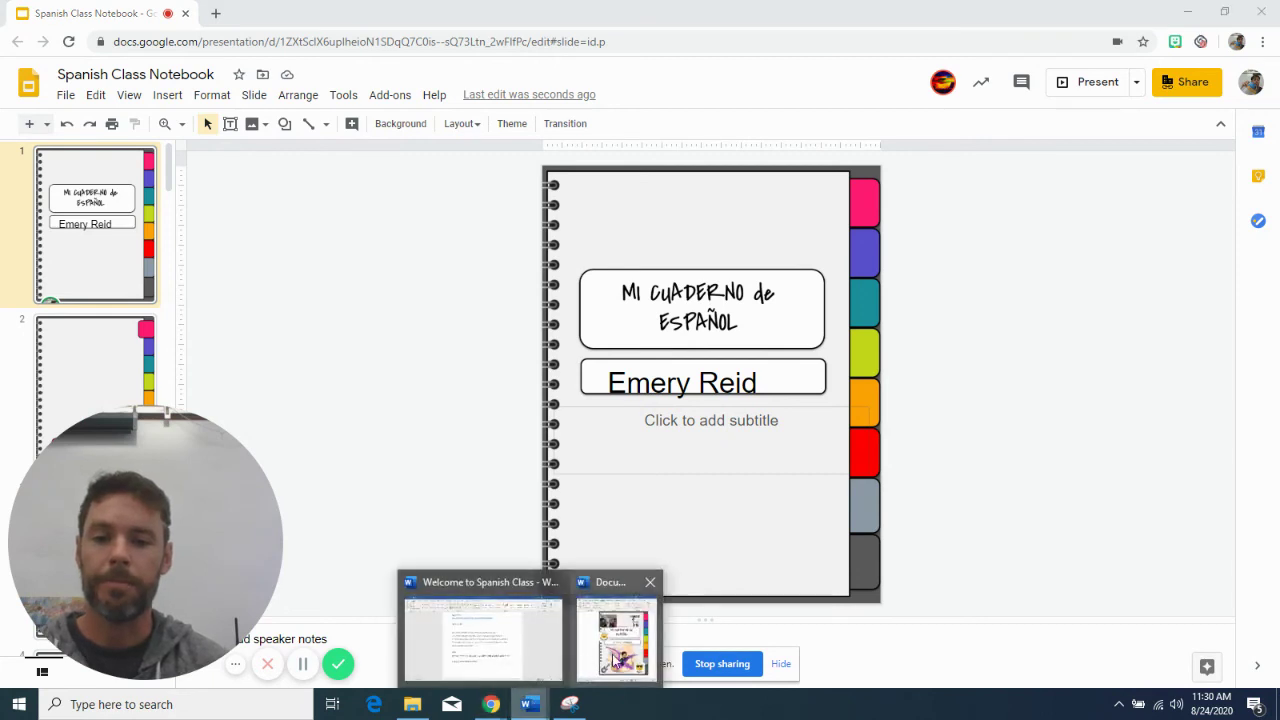
right_click(614, 650)
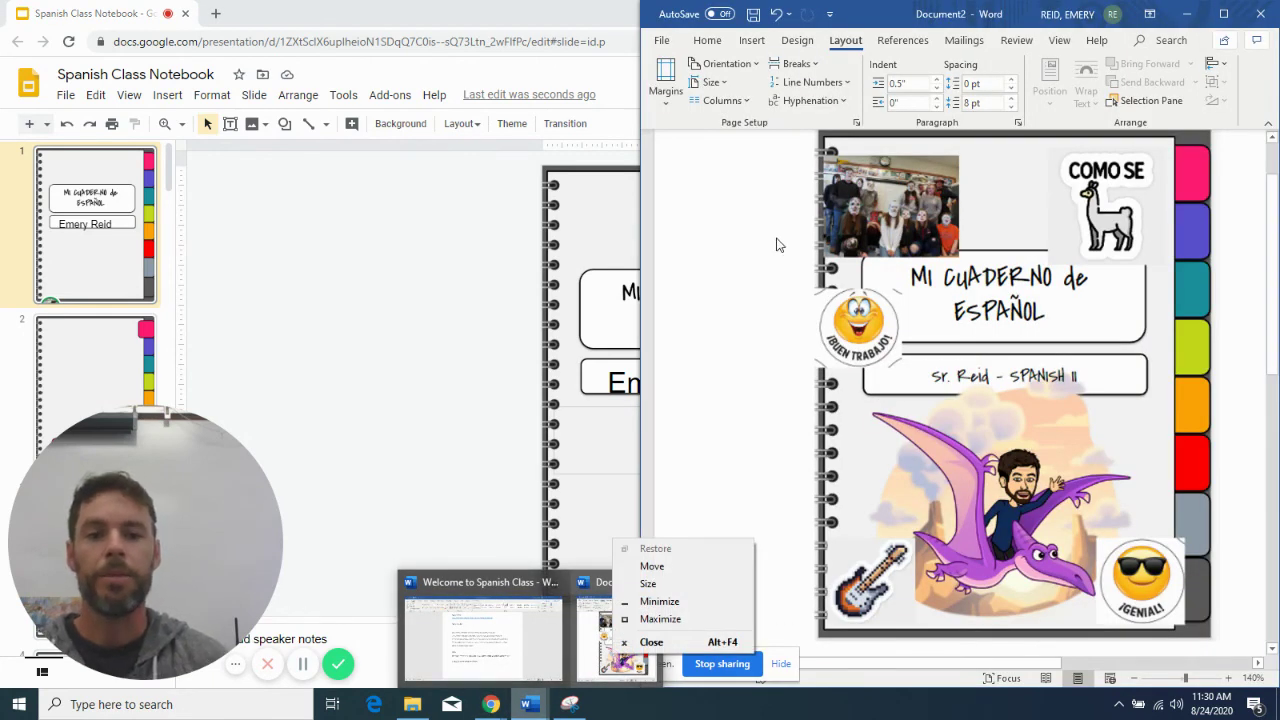